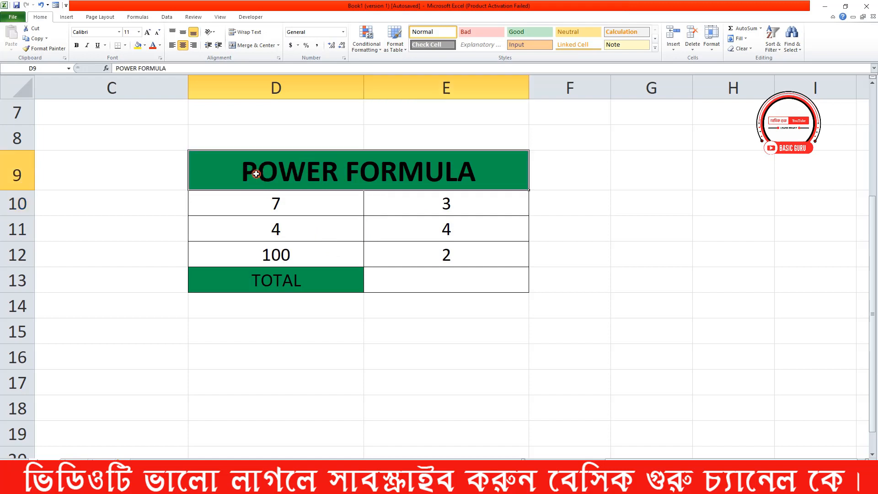
# Clear the TOTAL label in D13 and delete the whole of row 13 from the sheet
pyautogui.click(359, 257)
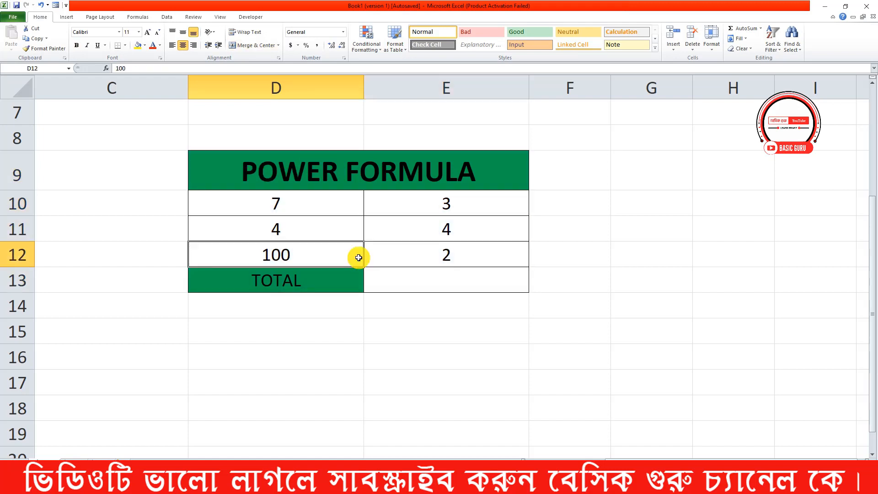
pyautogui.click(405, 273)
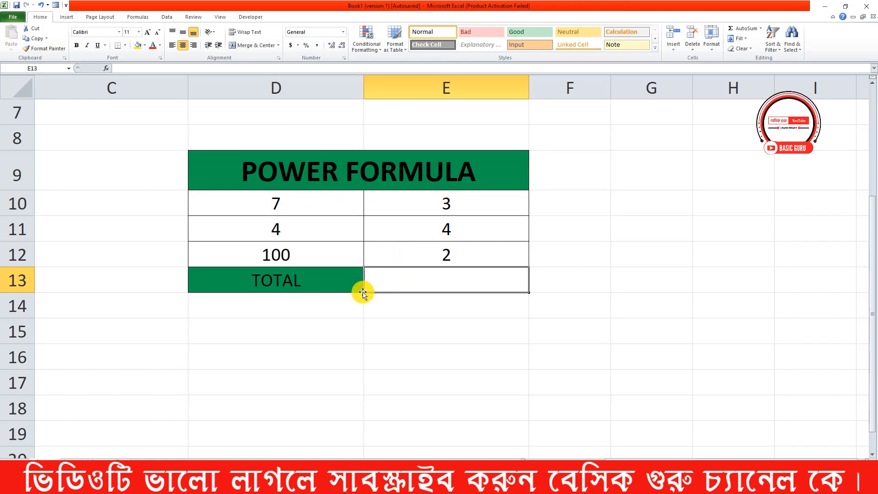
pyautogui.click(347, 290)
pyautogui.press('Delete')
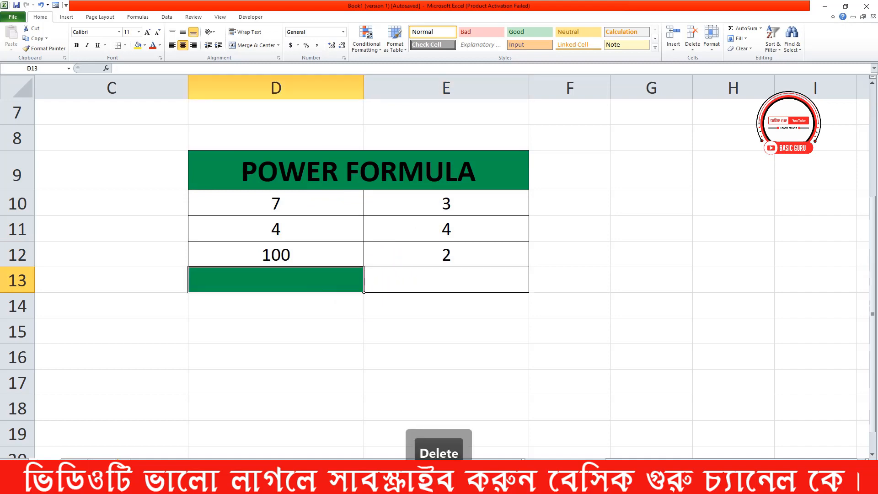
pyautogui.click(21, 280)
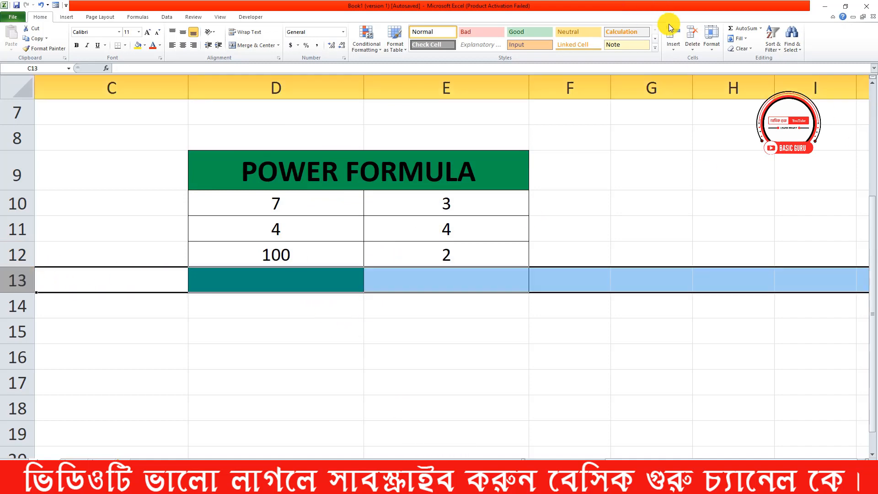
pyautogui.click(693, 35)
pyautogui.click(565, 225)
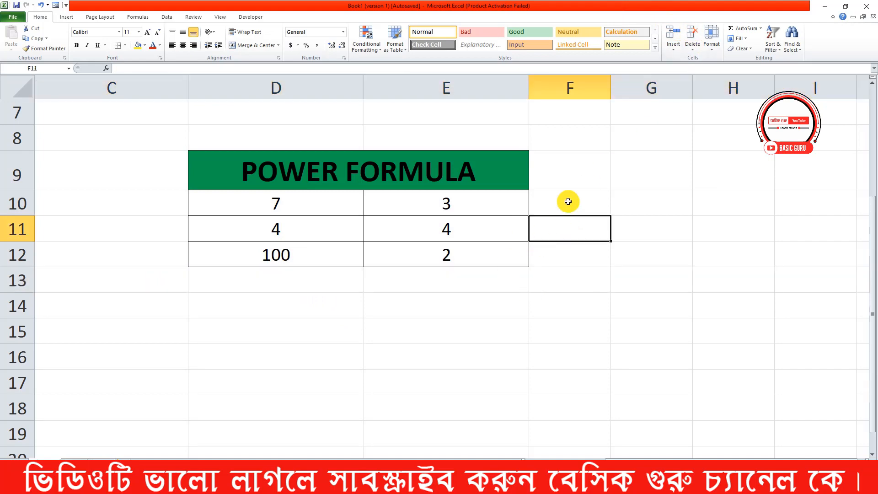
# Enter the heading "Squar" in cell F9 beside the POWER FORMULA title
pyautogui.click(540, 161)
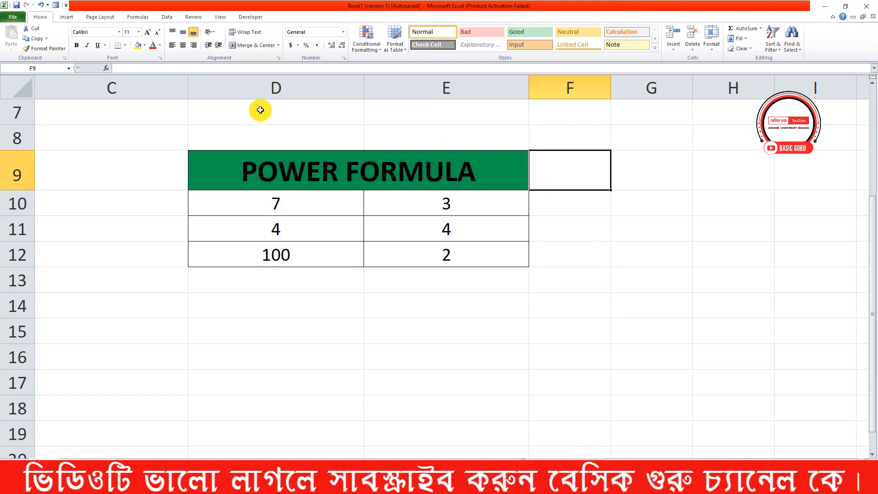
pyautogui.write('Squ')
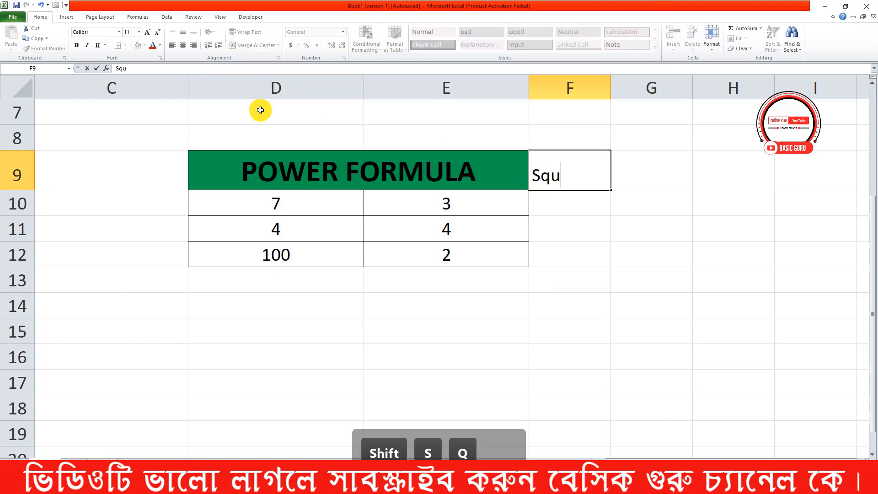
pyautogui.write('ar')
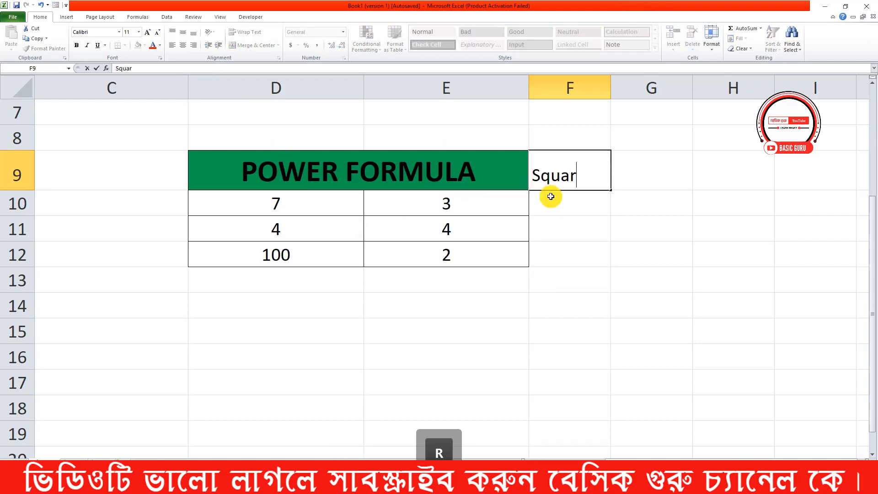
pyautogui.click(559, 225)
pyautogui.click(578, 170)
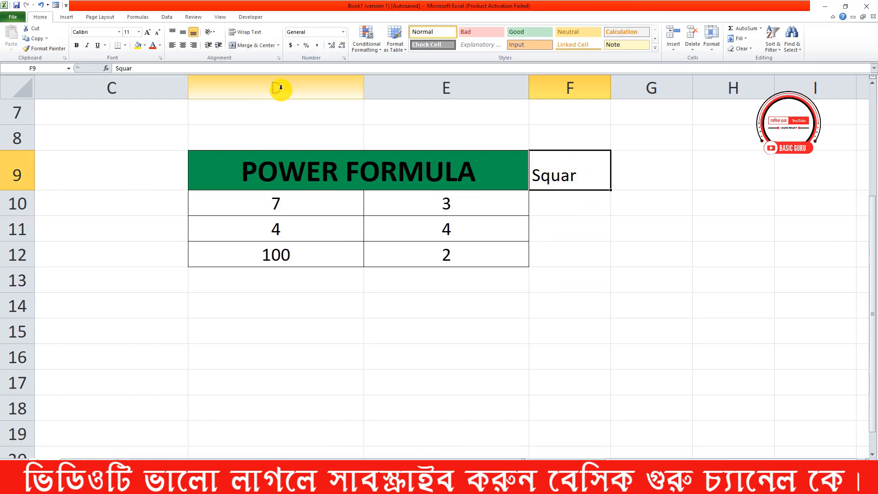
# Format the F9 heading as bold, size 12, centred both horizontally and vertically, with a green fill
pyautogui.click(183, 46)
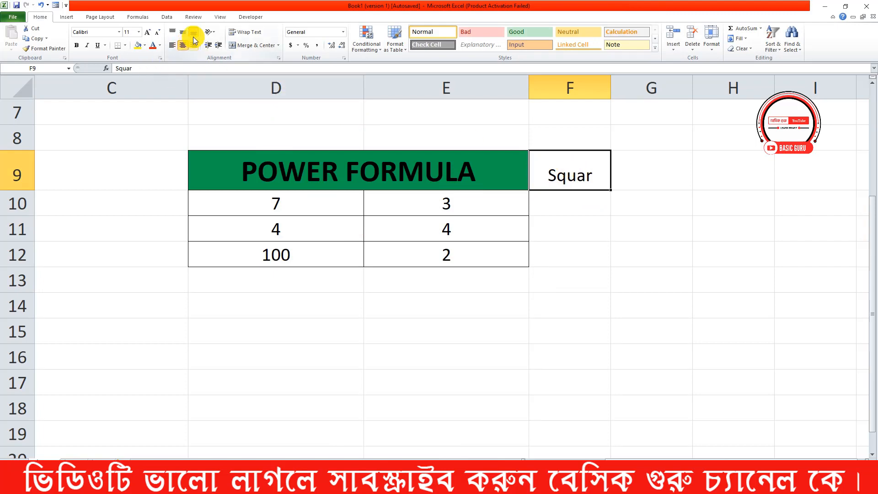
pyautogui.click(76, 46)
pyautogui.click(149, 33)
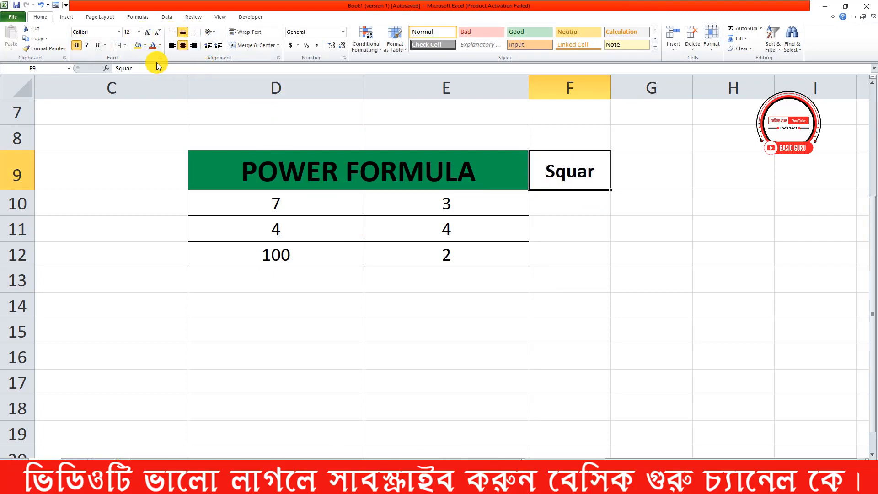
pyautogui.click(145, 45)
pyautogui.click(176, 111)
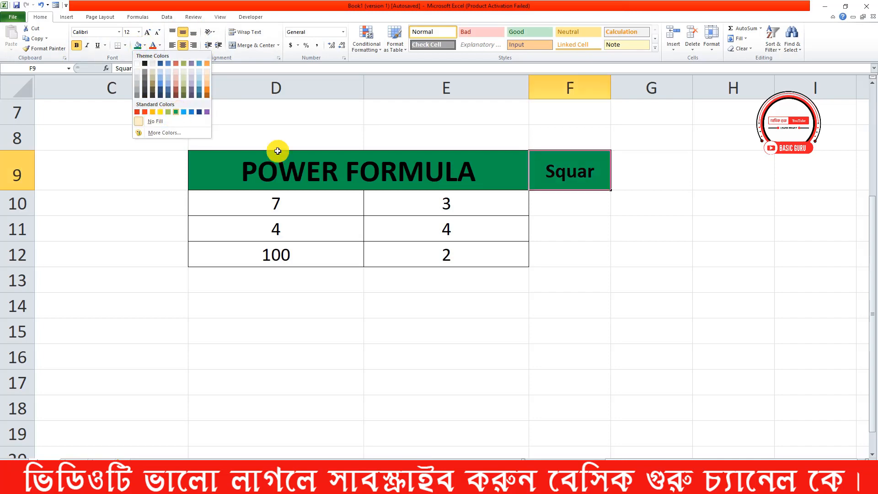
pyautogui.click(567, 202)
pyautogui.click(652, 229)
# Apply all borders to F9:F12 and widen column F
pyautogui.moveTo(588, 179); pyautogui.dragTo(577, 255)
pyautogui.click(125, 46)
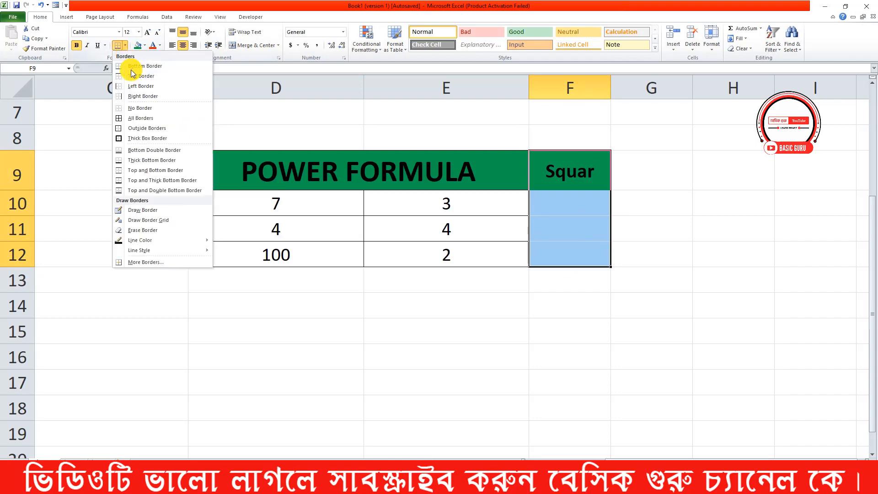
pyautogui.click(139, 117)
pyautogui.click(586, 209)
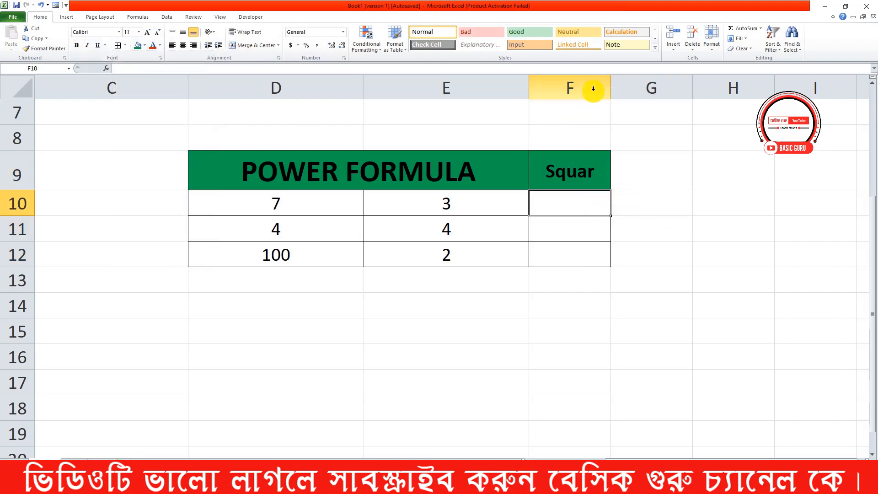
pyautogui.moveTo(611, 89); pyautogui.dragTo(670, 88)
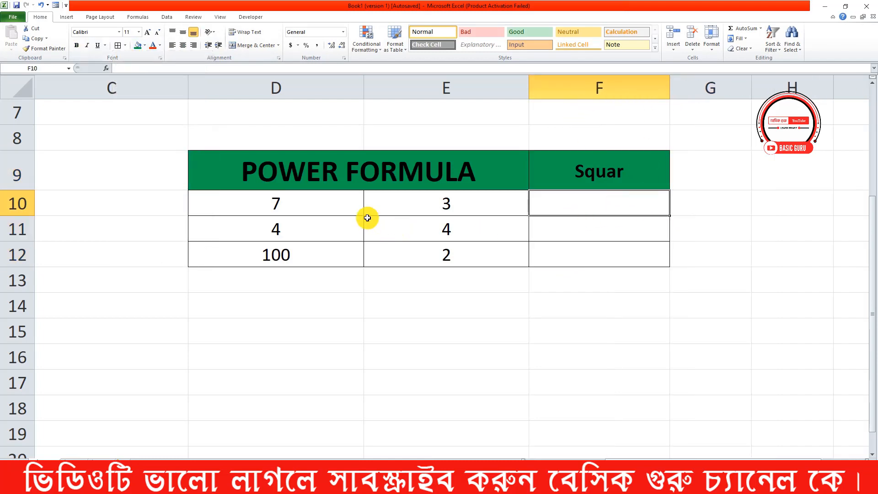
# Enter the formula =POWER(D10,E10) in cell F10
pyautogui.write('=')
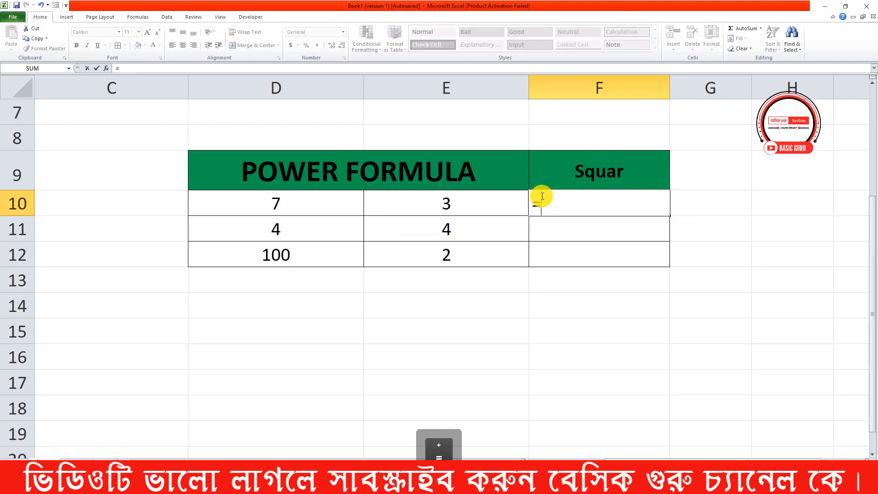
pyautogui.write('po')
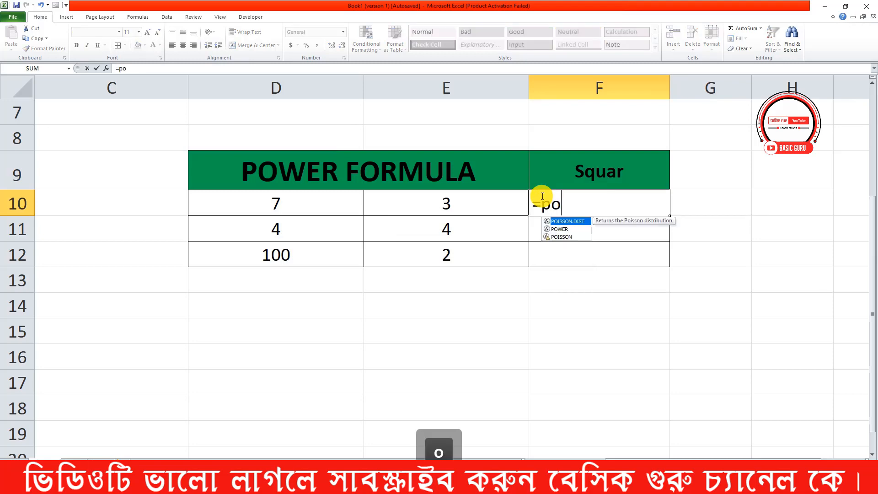
pyautogui.write('we')
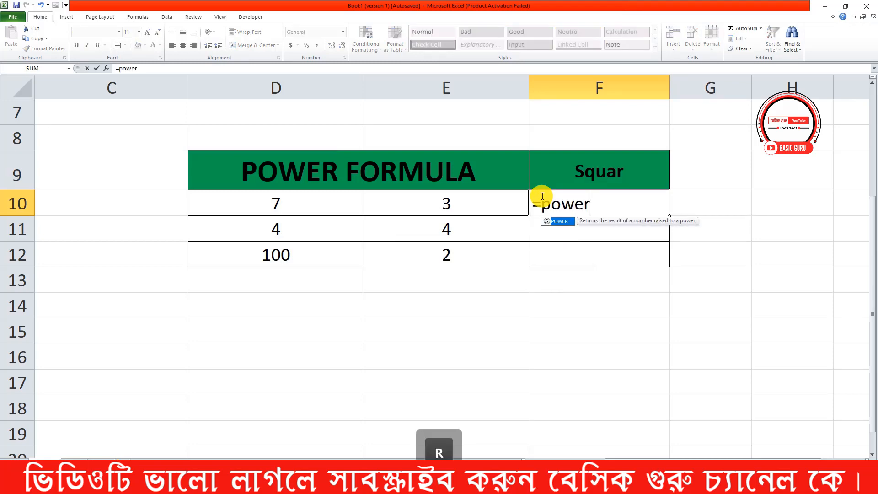
pyautogui.write('r(')
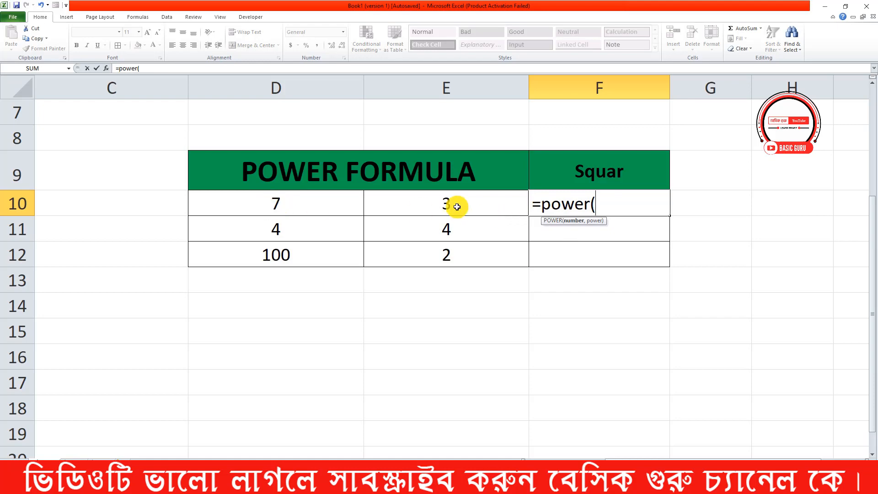
pyautogui.click(272, 201)
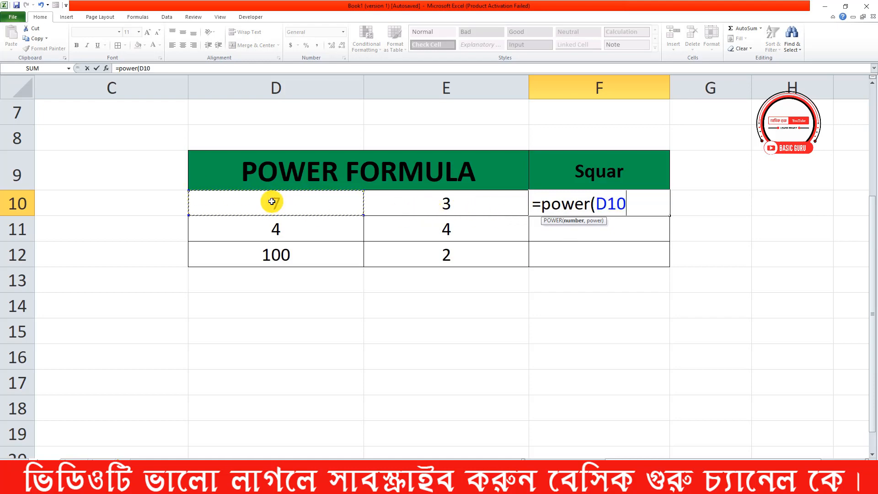
pyautogui.write(',')
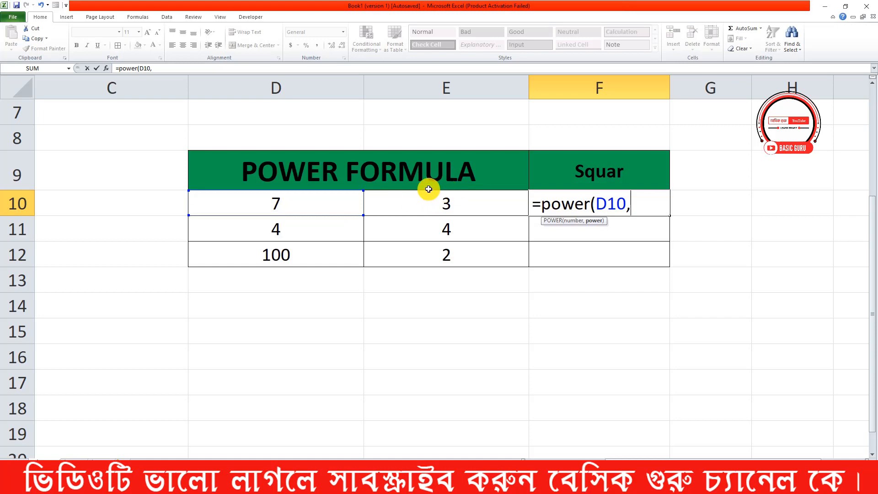
pyautogui.click(420, 203)
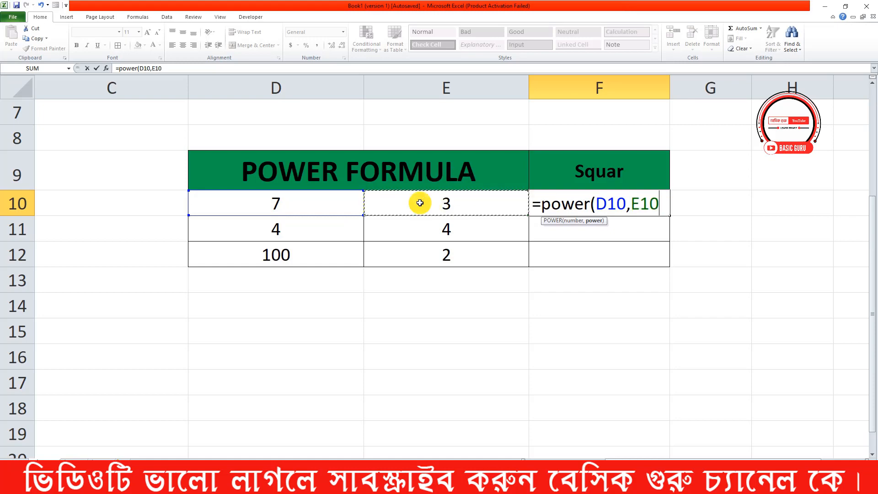
pyautogui.write(')')
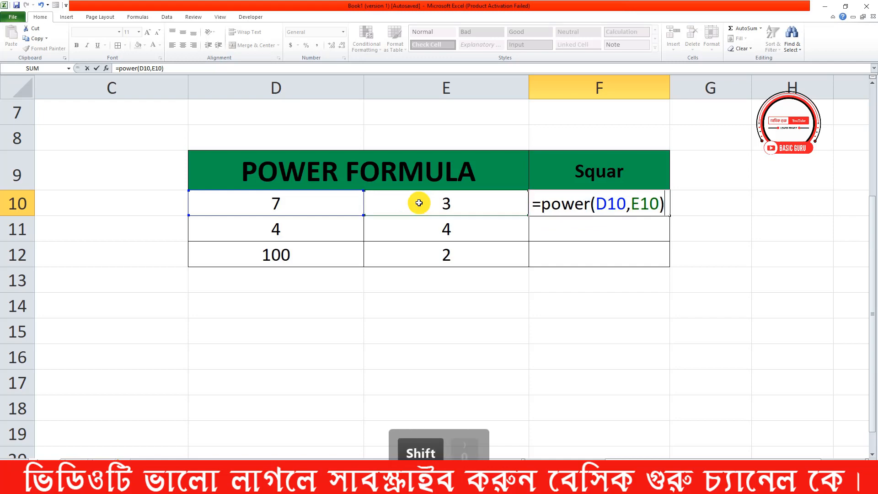
pyautogui.press('Return')
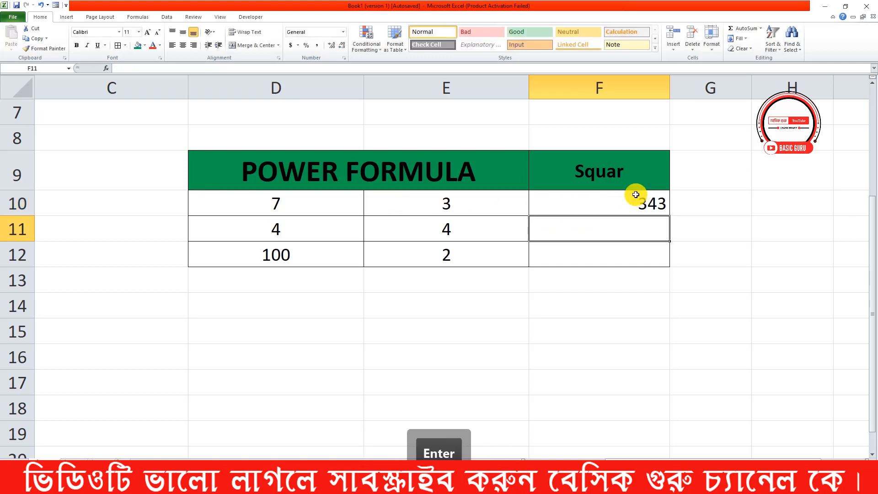
# Switch to the Calculator app and place its window over the middle of the table
pyautogui.click(656, 200)
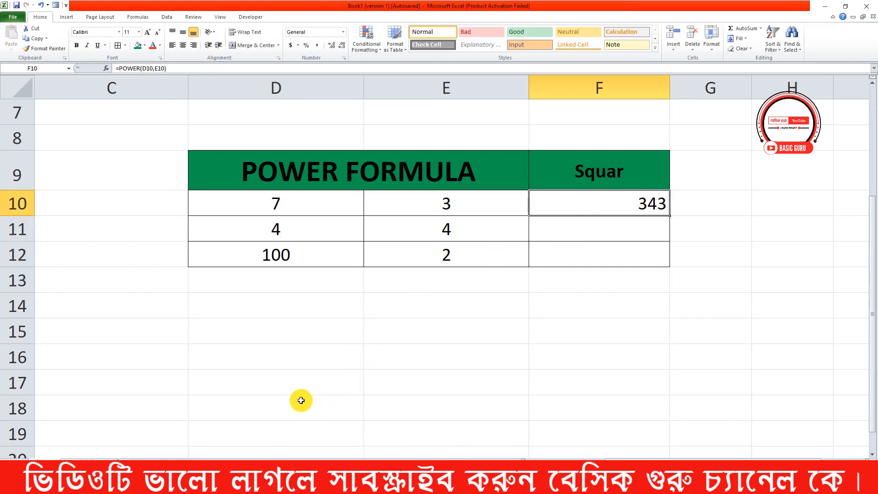
pyautogui.click(113, 454)
pyautogui.write('cal')
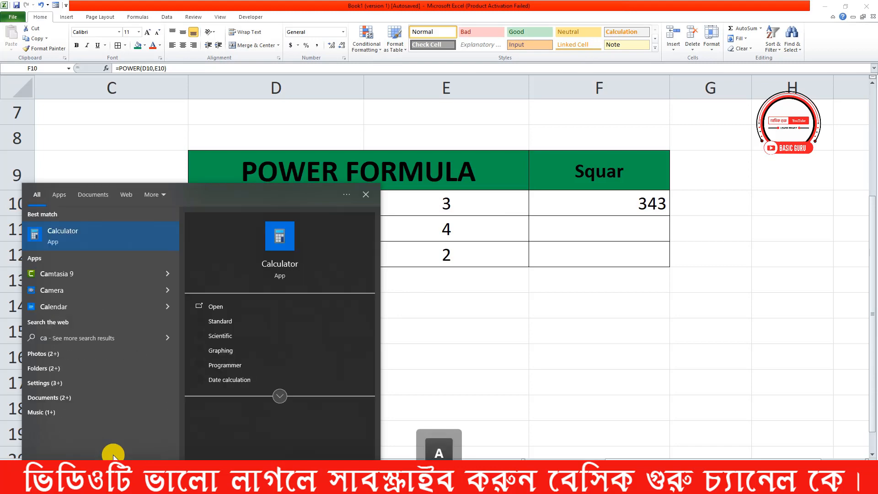
pyautogui.click(82, 239)
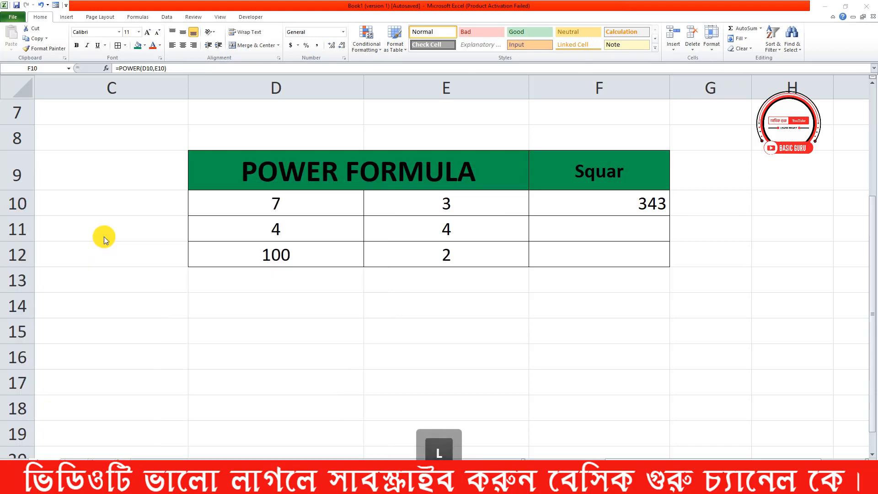
pyautogui.moveTo(643, 58); pyautogui.dragTo(421, 227)
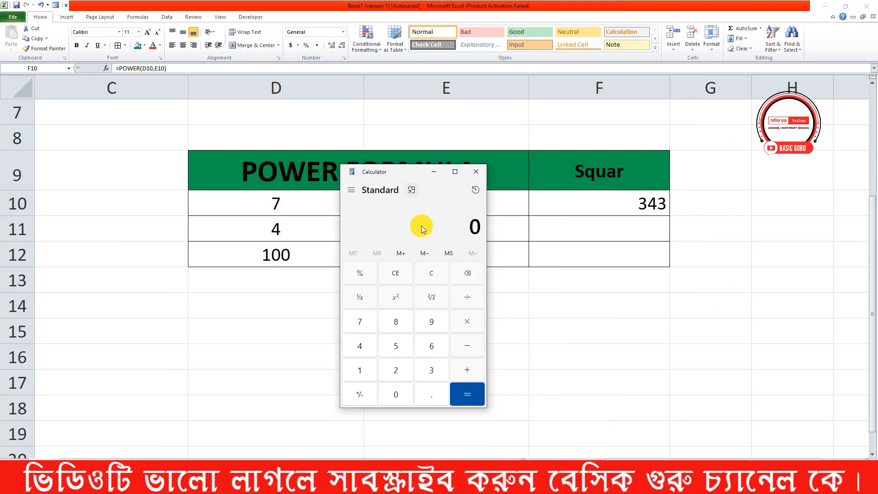
# Calculate 7 × 7 × 7 to check the F10 result, and close the calculator
pyautogui.click(360, 320)
pyautogui.click(467, 321)
pyautogui.click(360, 321)
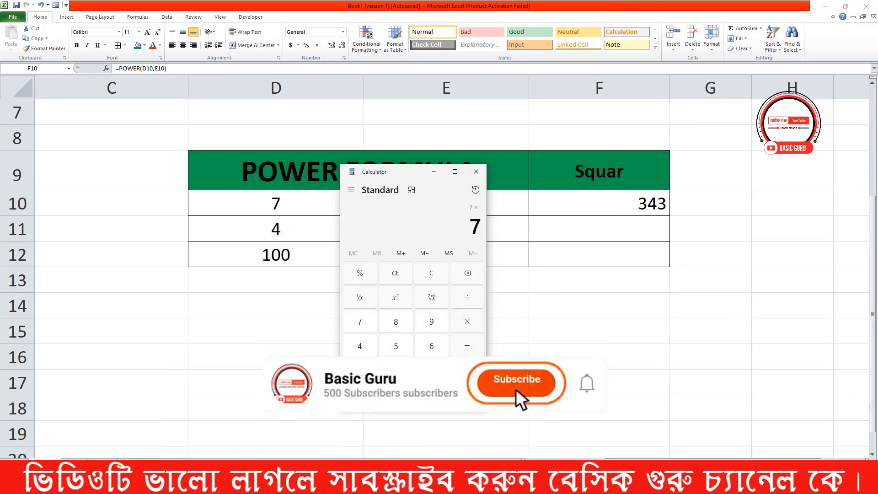
pyautogui.click(471, 325)
pyautogui.click(360, 322)
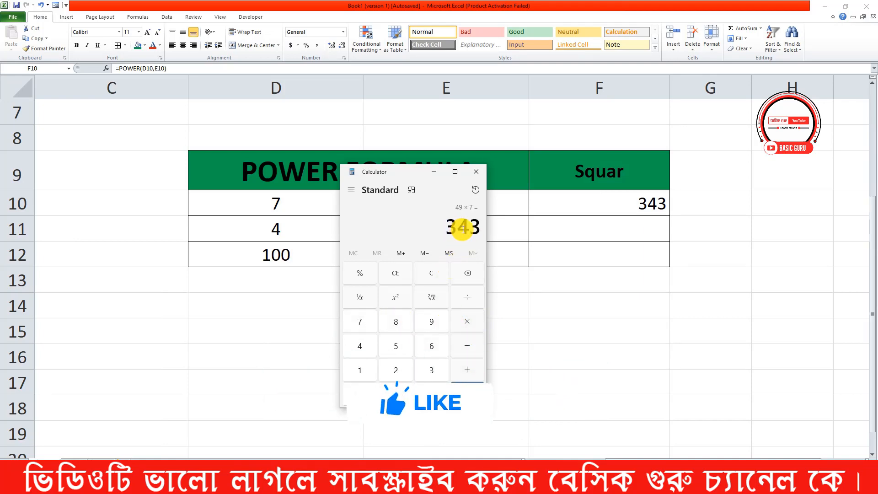
pyautogui.click(476, 171)
# Change the base number in cell D11 to 49
pyautogui.click(361, 234)
pyautogui.click(440, 236)
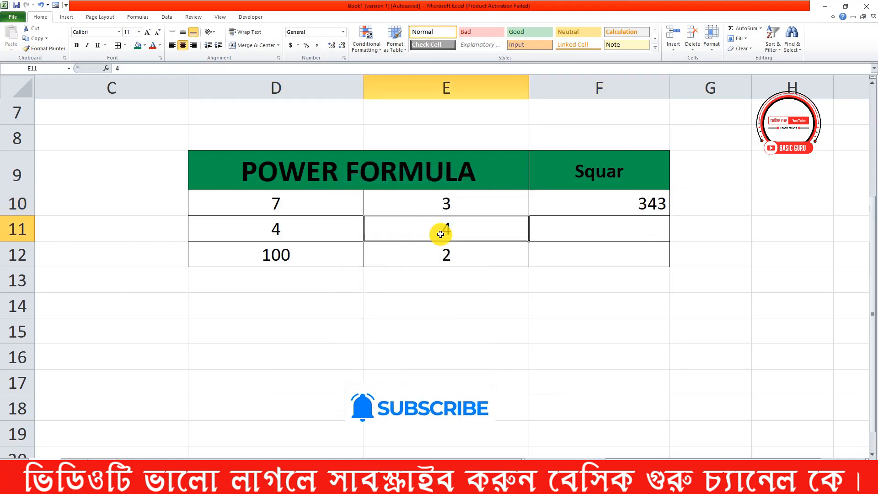
pyautogui.click(289, 219)
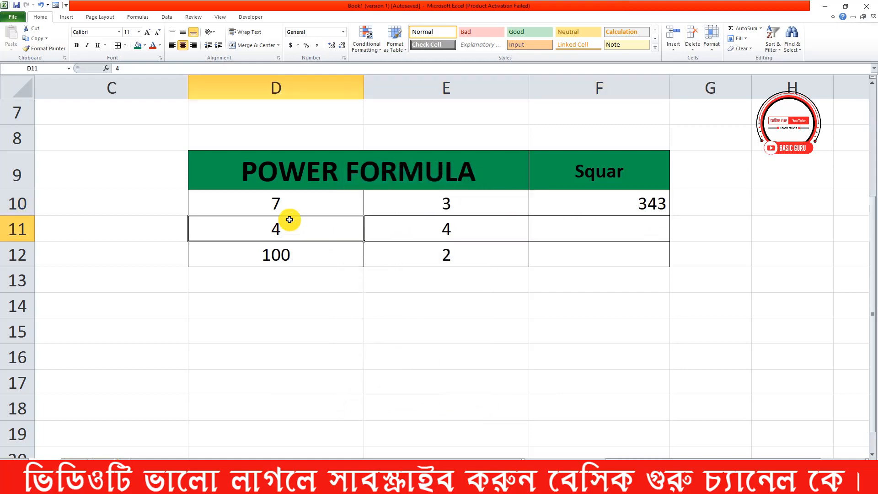
pyautogui.write('9')
pyautogui.click(414, 228)
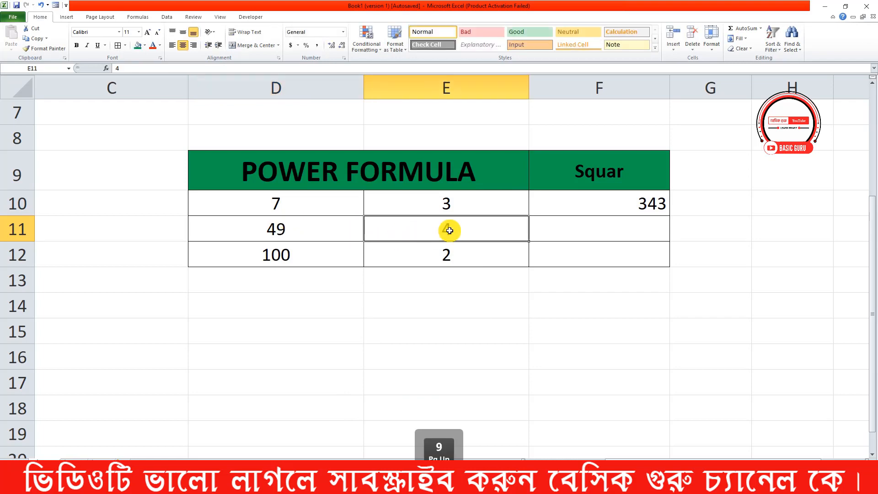
# Enter the formula =POWER(D11,E11) in cell F11
pyautogui.click(545, 233)
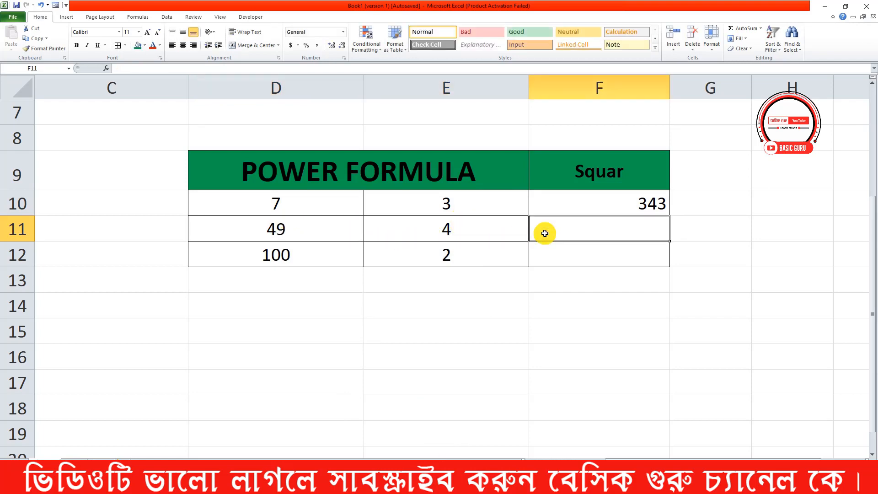
pyautogui.write('=powe')
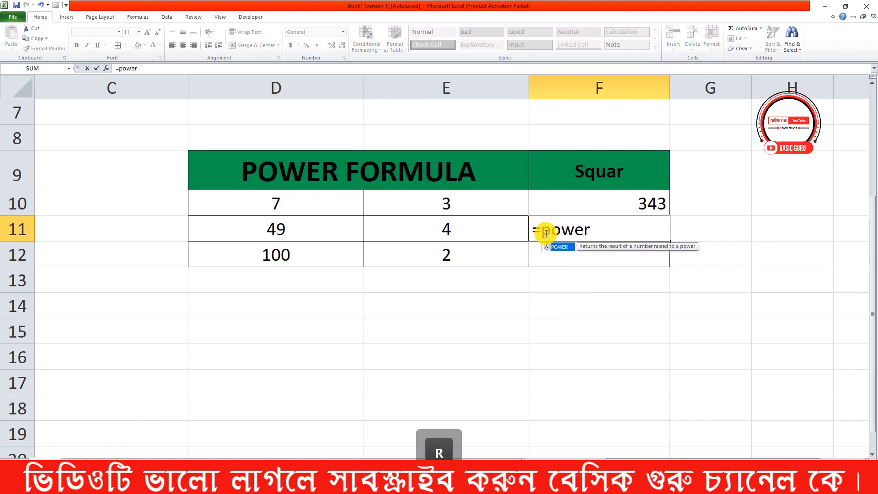
pyautogui.write('r')
pyautogui.doubleClick(561, 247)
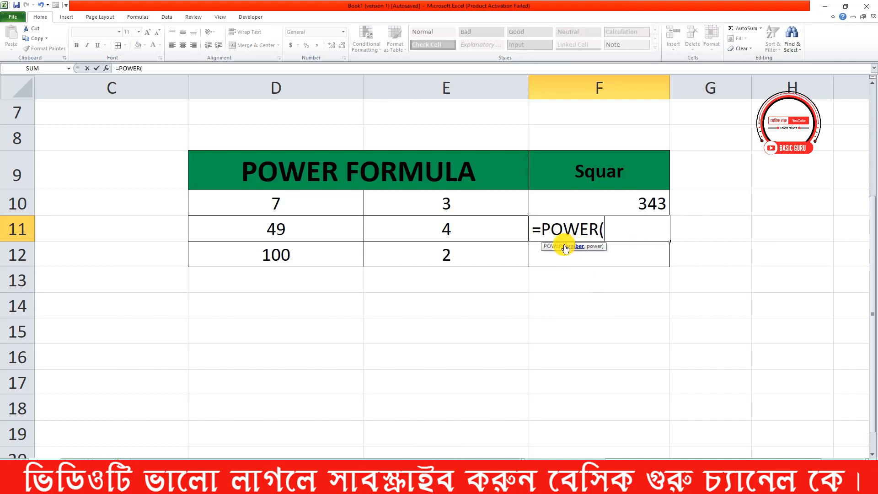
pyautogui.click(306, 230)
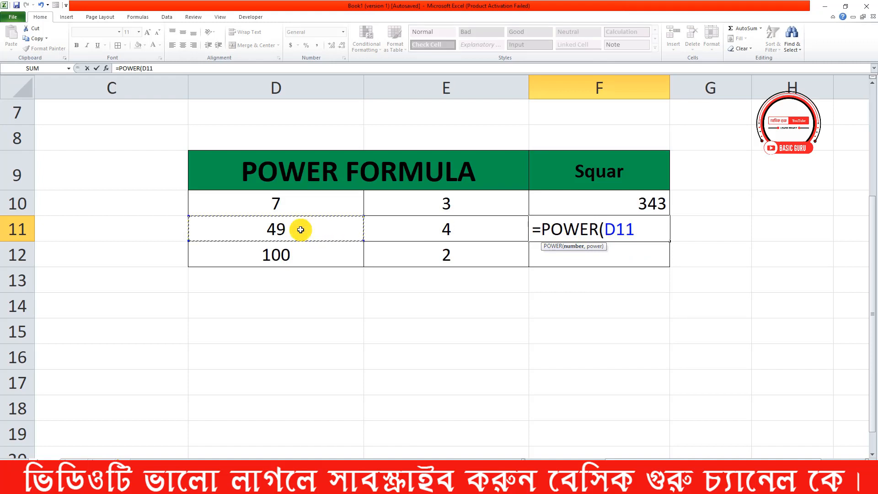
pyautogui.write(',')
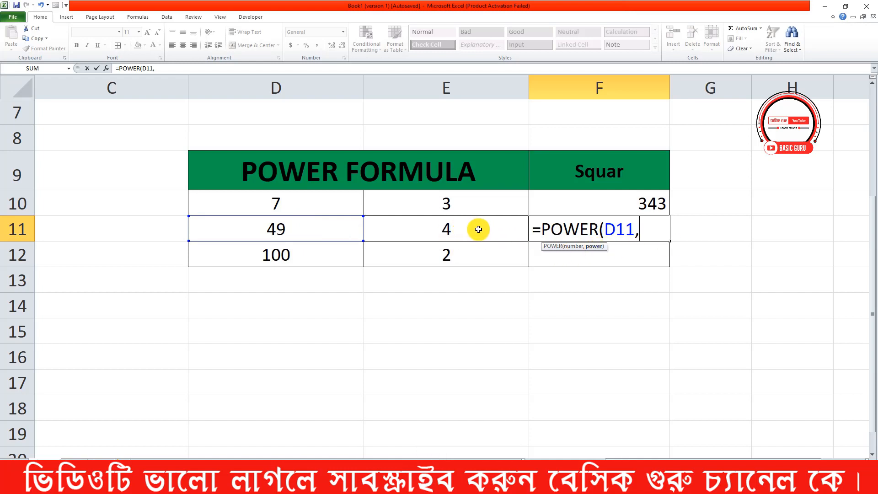
pyautogui.click(448, 229)
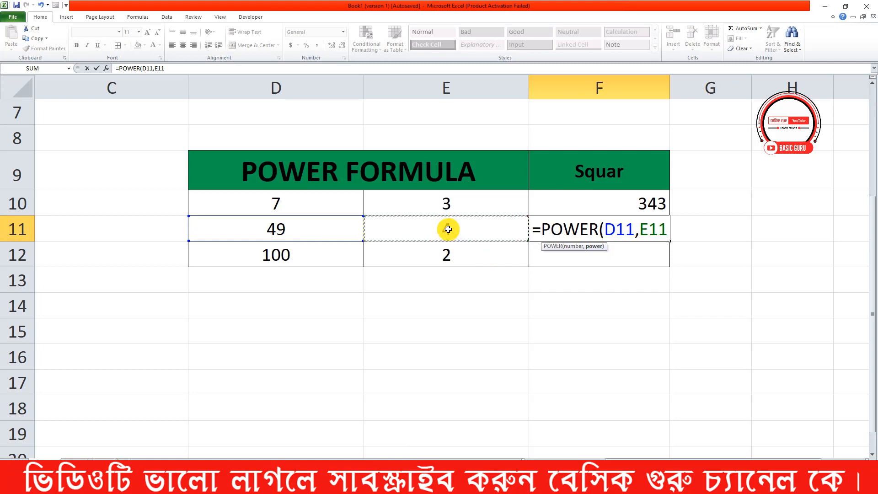
pyautogui.write(')')
pyautogui.press('Return')
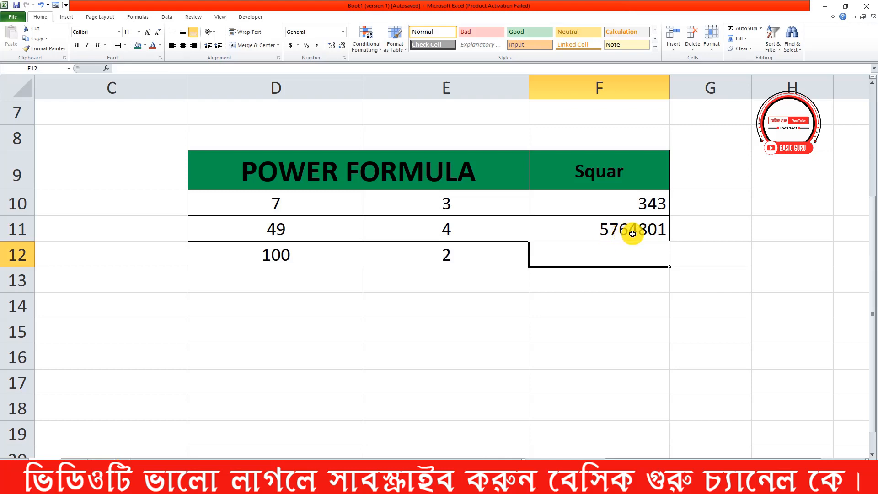
# Select the F11 result, switch to the Calculator app and place its window over column F
pyautogui.click(657, 231)
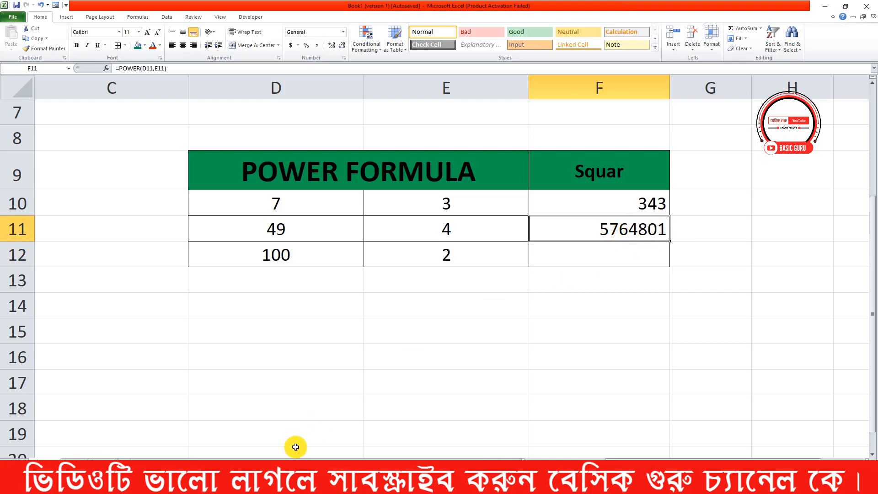
pyautogui.click(101, 484)
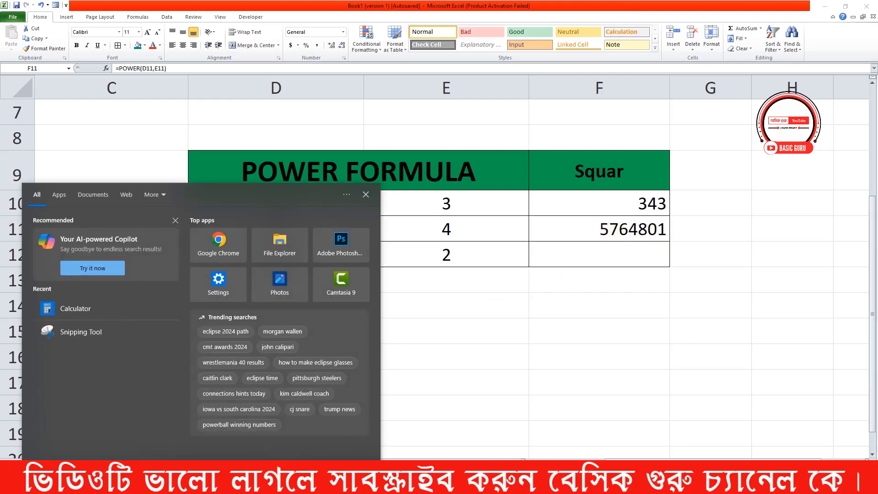
pyautogui.click(112, 309)
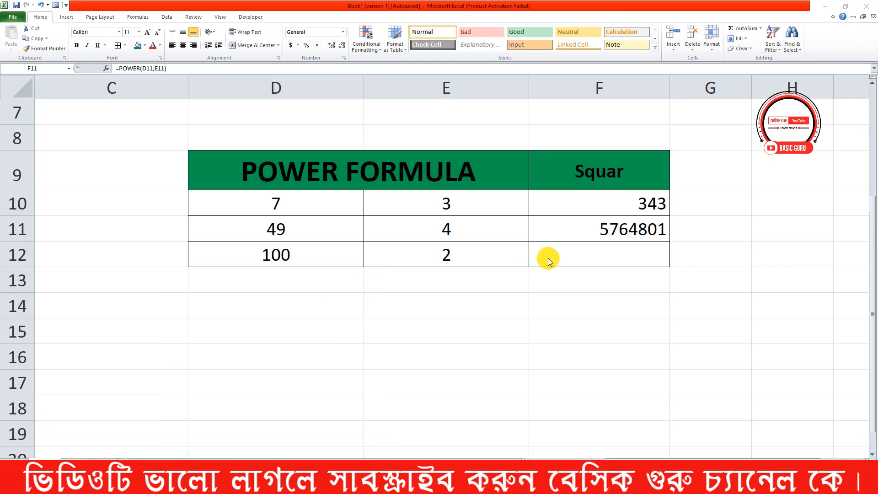
pyautogui.moveTo(400, 172); pyautogui.dragTo(608, 152)
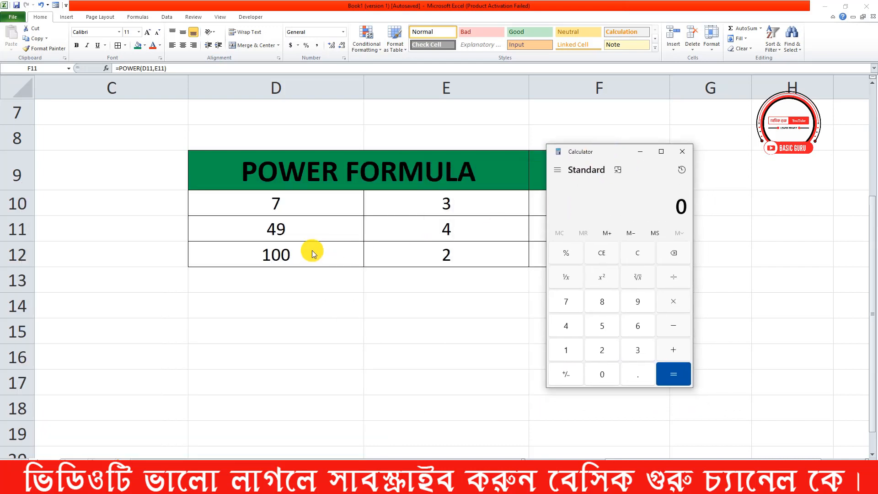
# Try to check the F11 result by calculating 49 × 4 × 4 × 4 × 4, and close the calculator
pyautogui.click(575, 325)
pyautogui.click(640, 302)
pyautogui.click(679, 302)
pyautogui.click(568, 325)
pyautogui.click(676, 303)
pyautogui.click(676, 302)
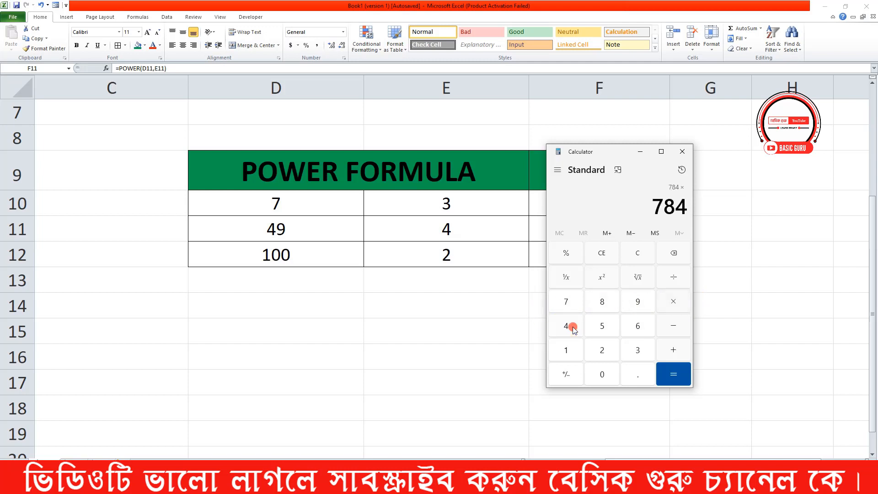
pyautogui.click(677, 302)
pyautogui.click(569, 323)
pyautogui.click(671, 373)
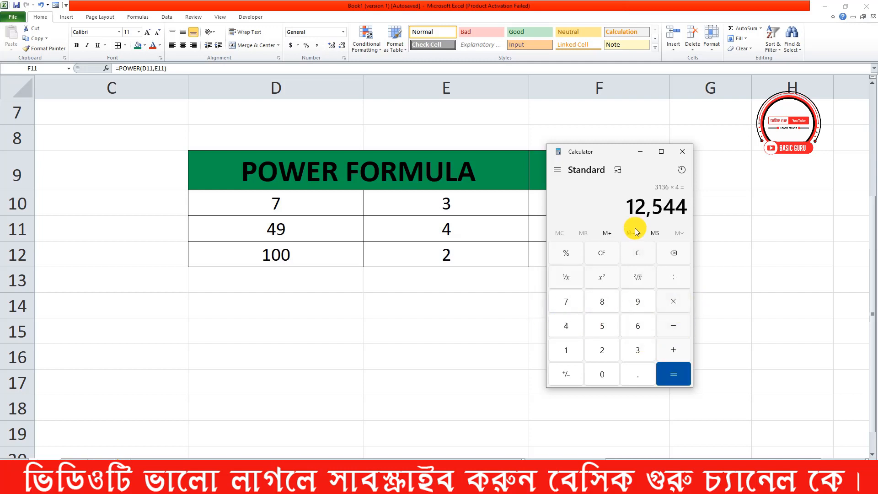
pyautogui.click(683, 152)
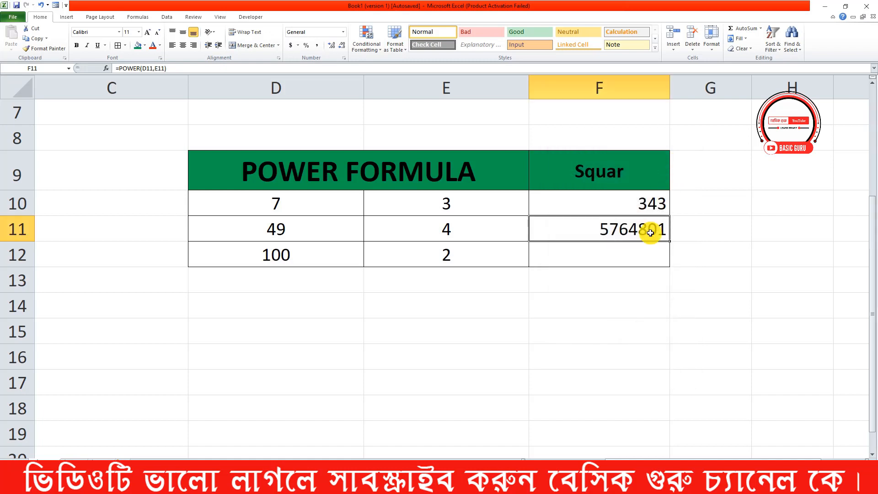
# Review the formula in F11 and reopen the Calculator app, placing its window over the edge between columns F and G
pyautogui.doubleClick(605, 227)
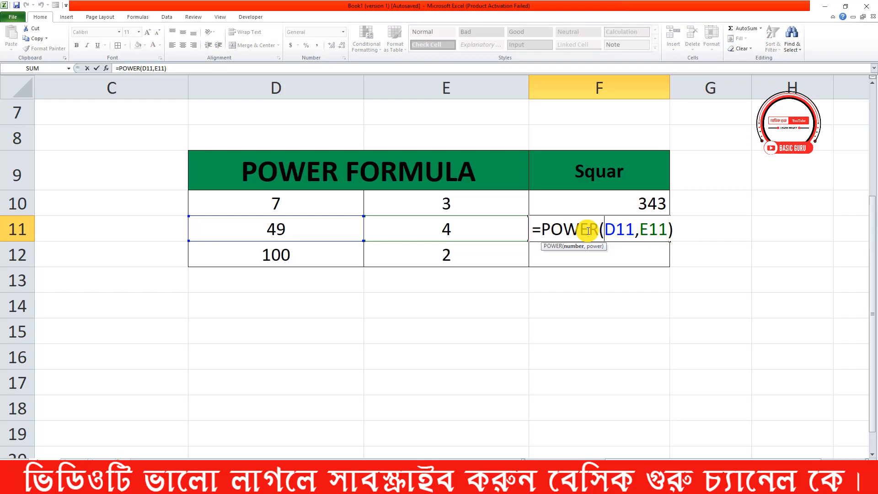
pyautogui.press('Return')
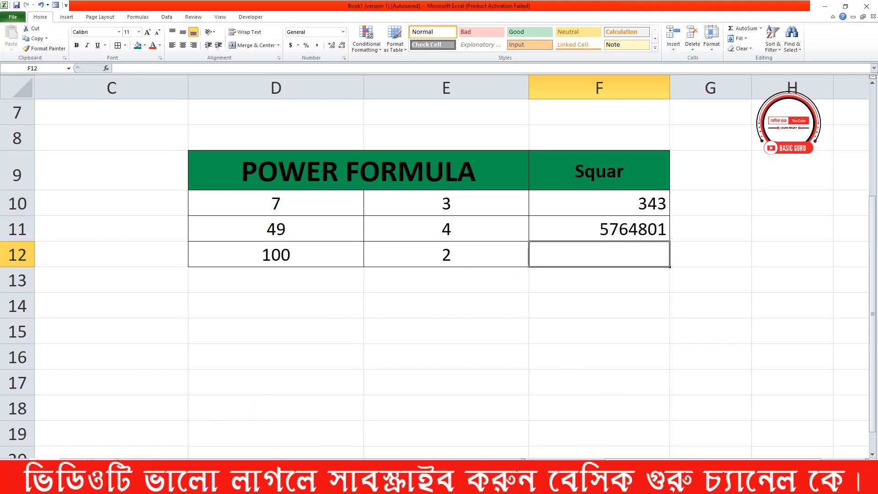
pyautogui.press('super')
pyautogui.click(87, 309)
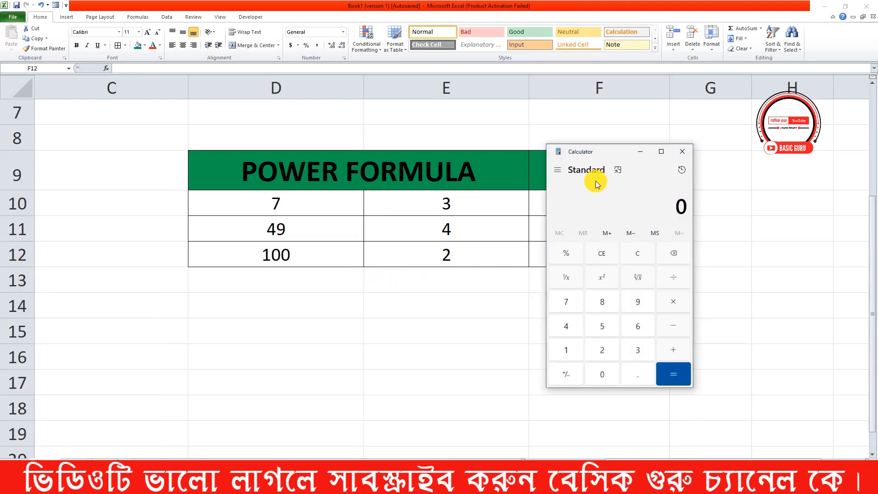
pyautogui.moveTo(618, 151); pyautogui.dragTo(649, 177)
# Try to check the F11 result by calculating 49 × 4 × 49 × 49 × 49, and close the calculator
pyautogui.click(668, 328)
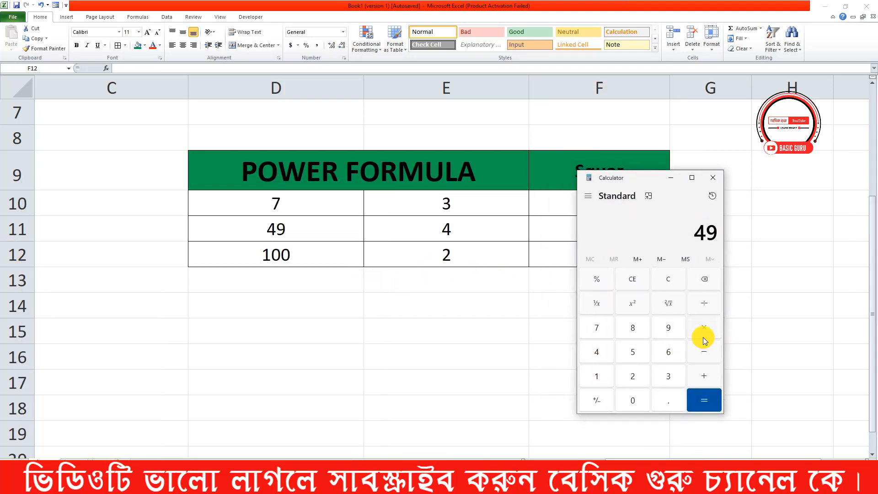
pyautogui.click(596, 352)
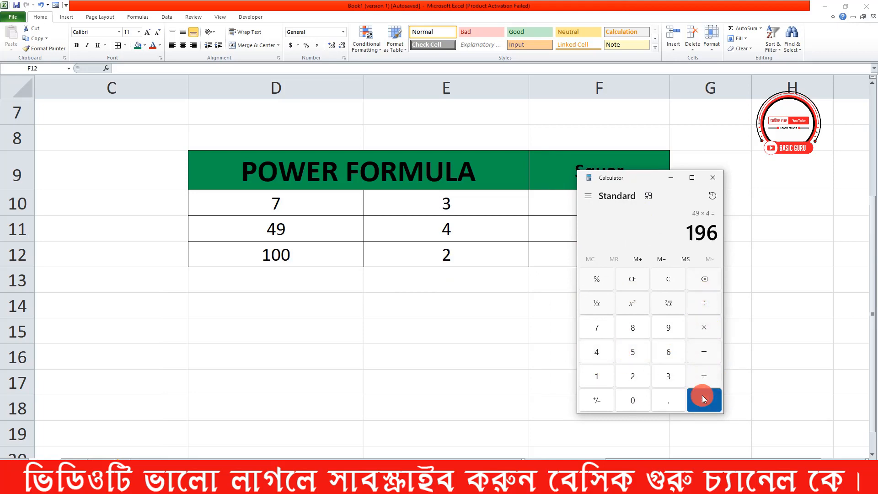
pyautogui.click(709, 326)
pyautogui.click(597, 352)
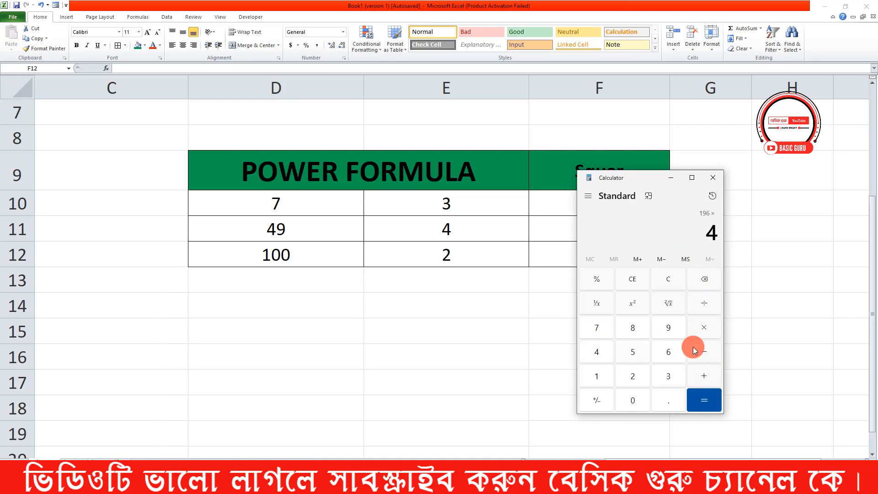
pyautogui.click(696, 396)
pyautogui.press('4')
pyautogui.click(702, 396)
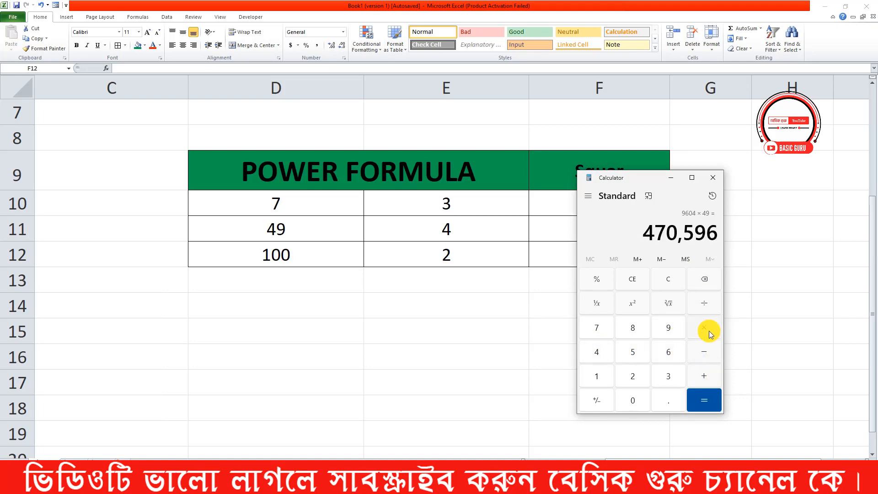
pyautogui.click(599, 345)
pyautogui.click(672, 327)
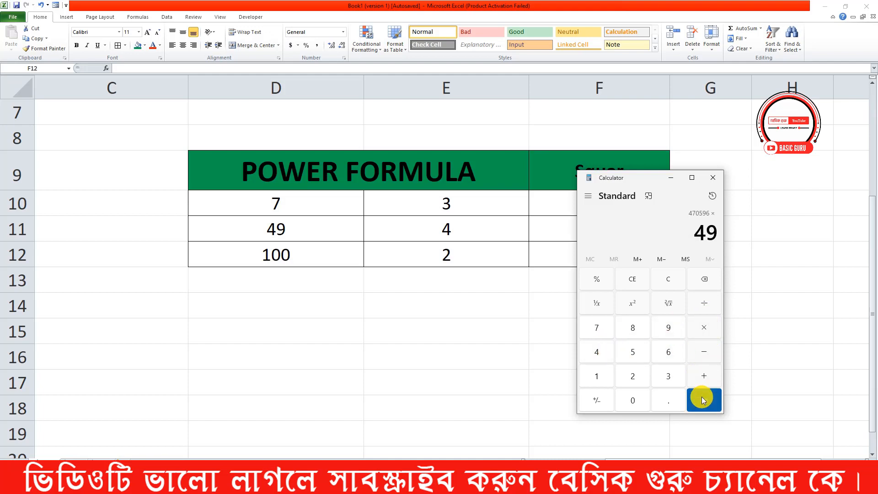
pyautogui.click(702, 397)
pyautogui.moveTo(648, 178); pyautogui.dragTo(415, 181)
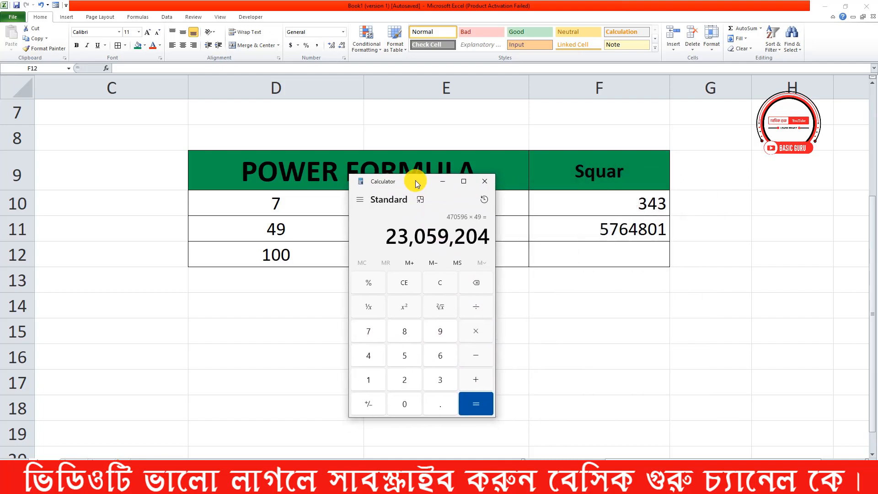
pyautogui.click(492, 183)
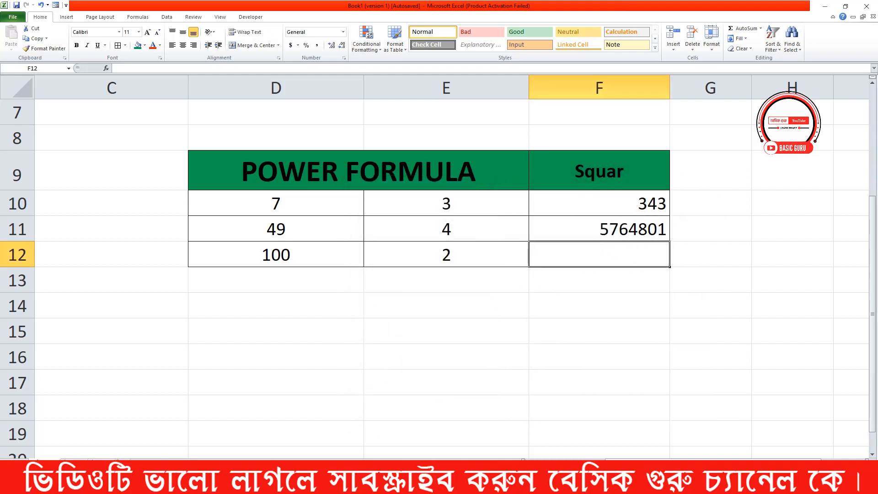
# Switch to the Calculator app and calculate 49 × 49 × 49 × 49 to check the F11 result
pyautogui.press('super')
pyautogui.click(80, 309)
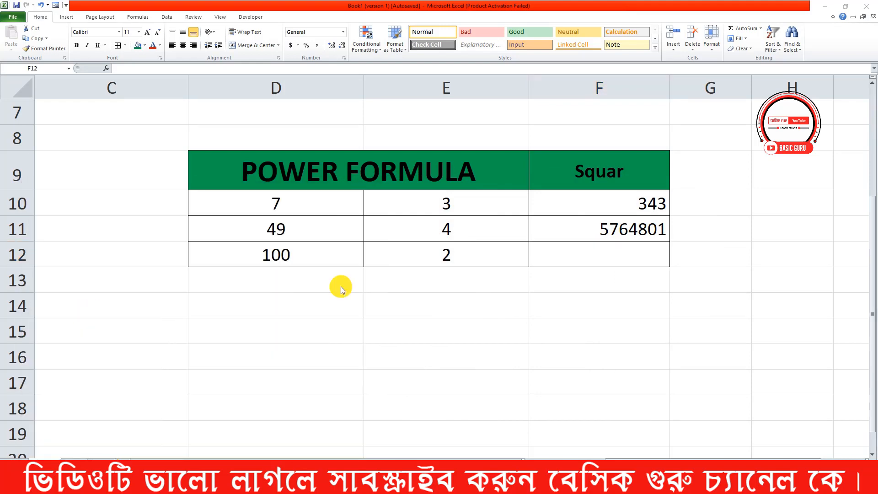
pyautogui.moveTo(439, 193); pyautogui.dragTo(477, 198)
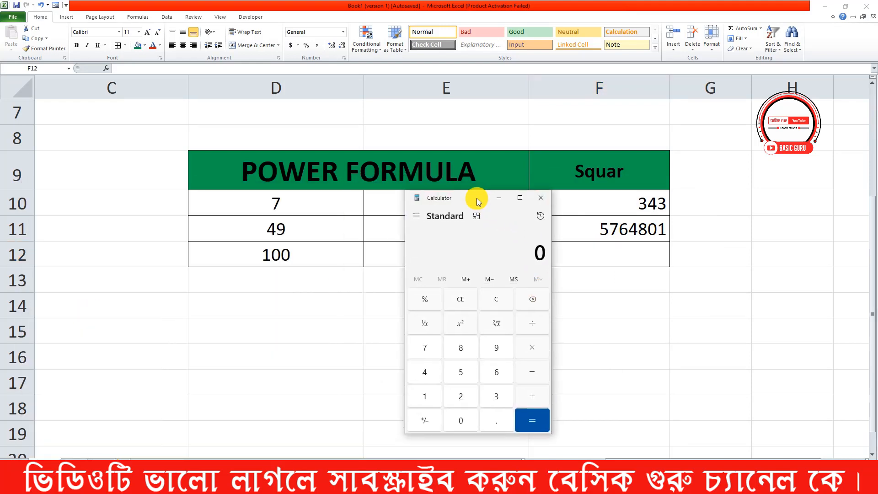
pyautogui.click(437, 369)
pyautogui.click(425, 375)
pyautogui.click(528, 419)
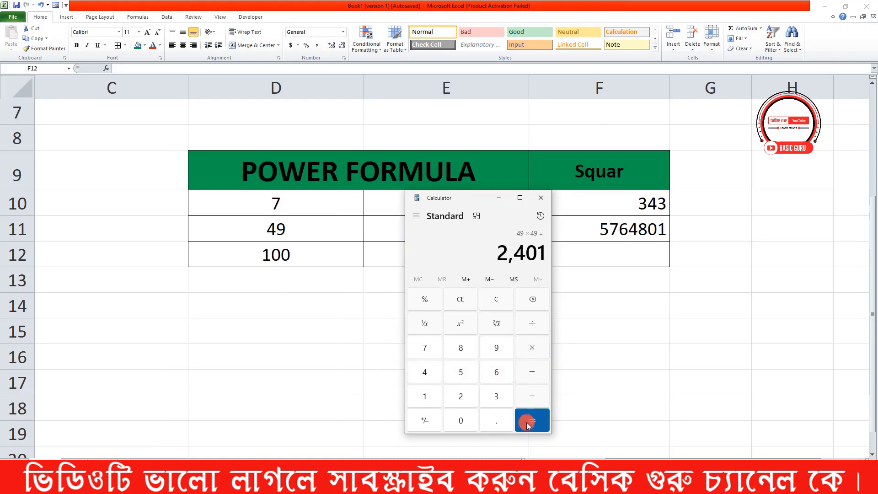
pyautogui.click(535, 349)
pyautogui.click(421, 374)
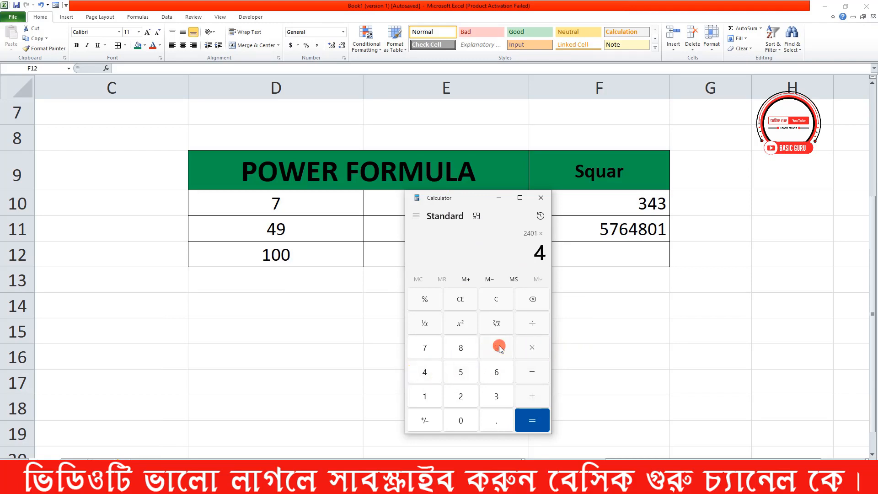
pyautogui.click(534, 422)
pyautogui.click(534, 346)
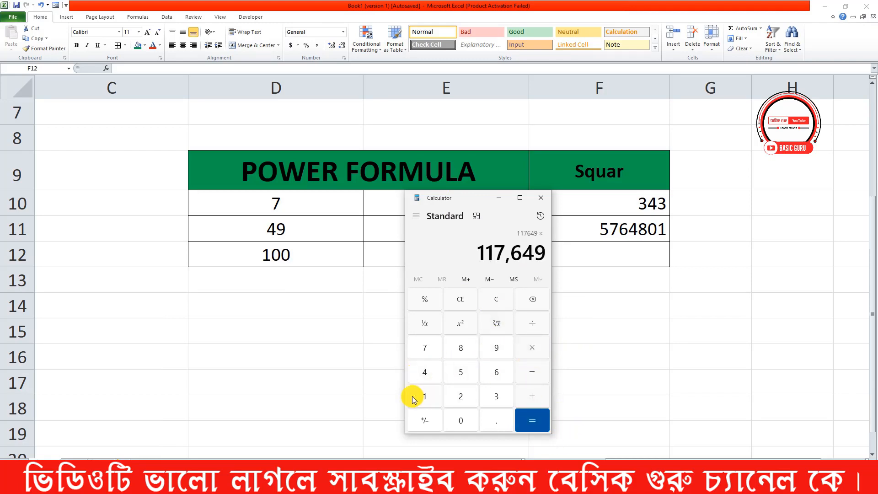
pyautogui.click(423, 375)
pyautogui.click(492, 353)
pyautogui.click(536, 421)
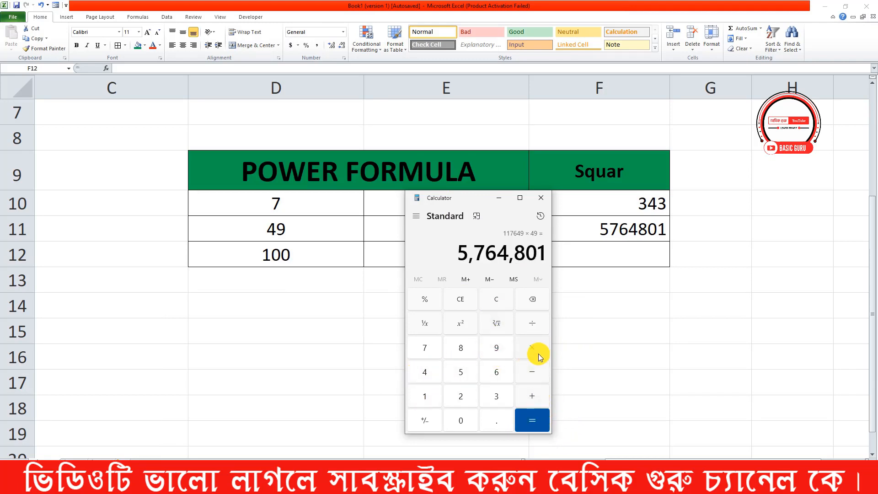
# Move the calculator clear of row 11's values to compare its result with F11, and close it
pyautogui.moveTo(480, 203); pyautogui.dragTo(177, 173)
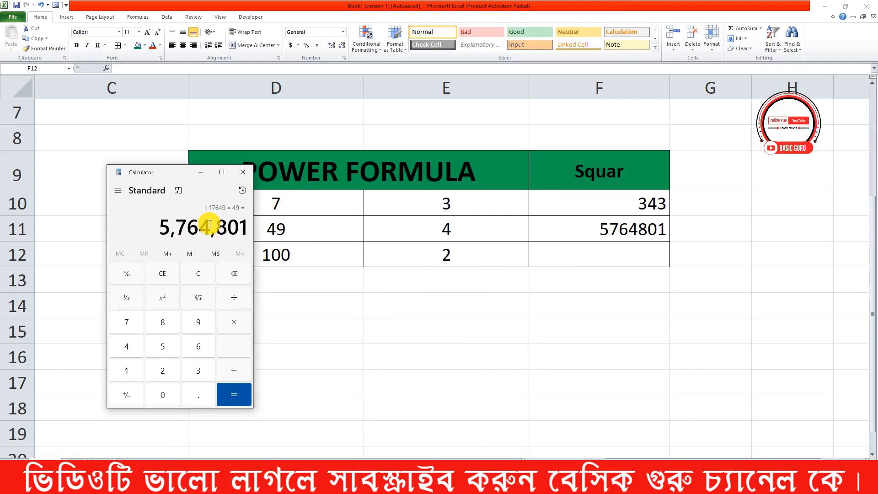
pyautogui.moveTo(177, 173); pyautogui.dragTo(480, 216)
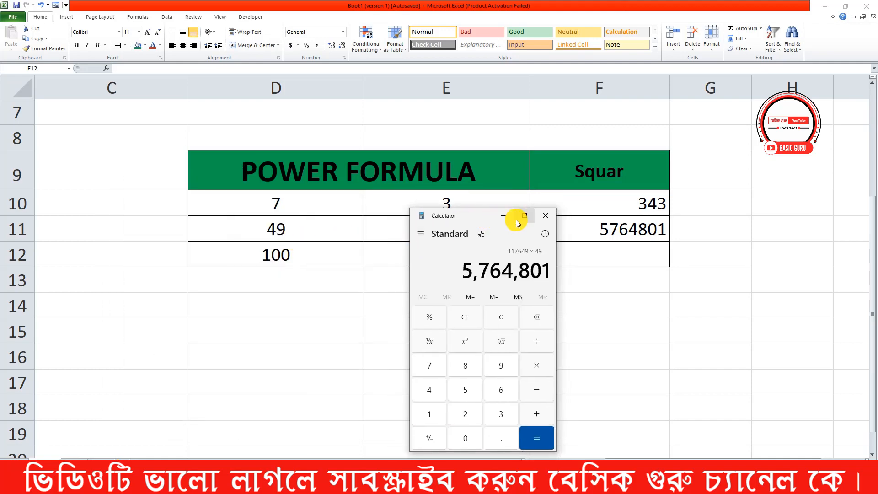
pyautogui.click(547, 220)
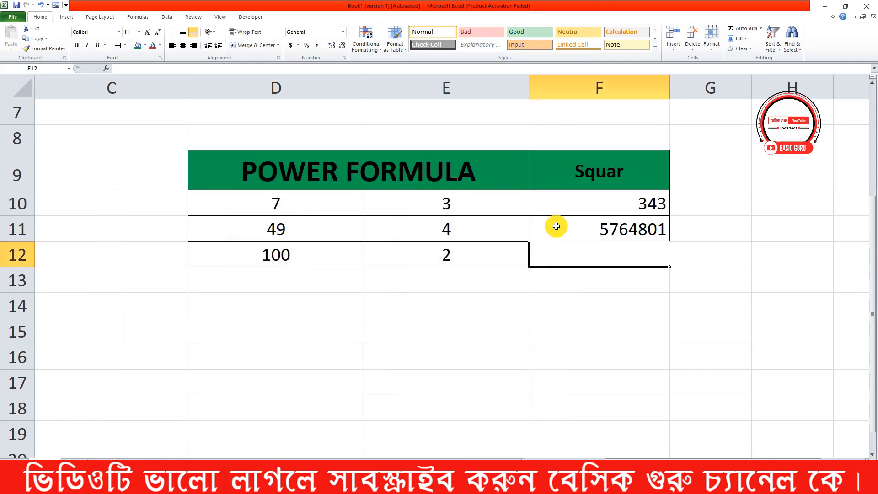
# Copy the POWER formula from F10 down through F12 and review the values and formula in row 12
pyautogui.click(636, 209)
pyautogui.moveTo(670, 215); pyautogui.dragTo(657, 251)
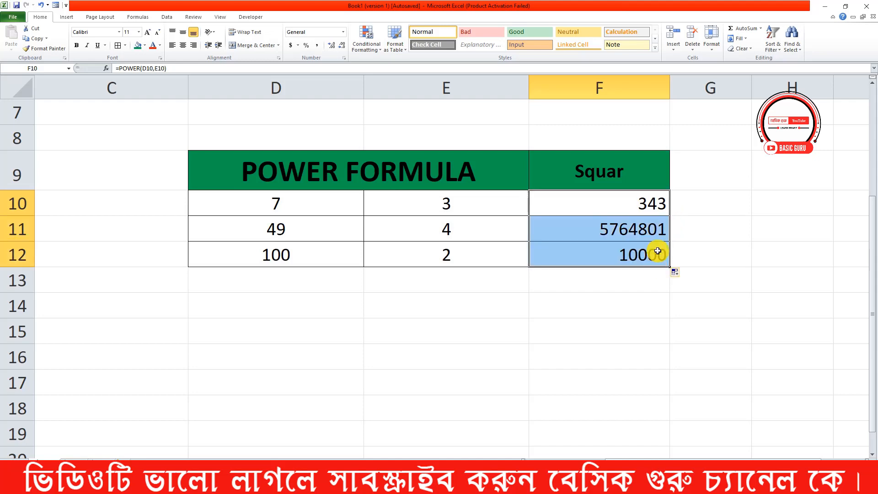
pyautogui.click(356, 260)
pyautogui.click(432, 253)
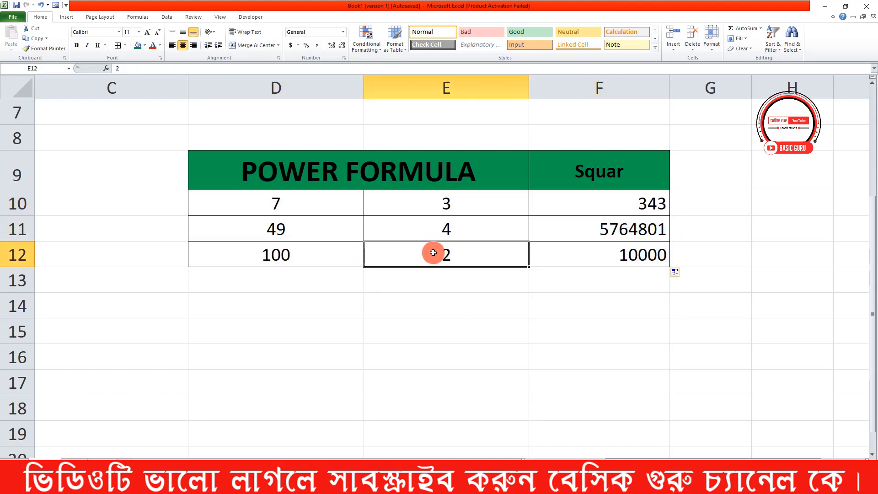
pyautogui.click(608, 261)
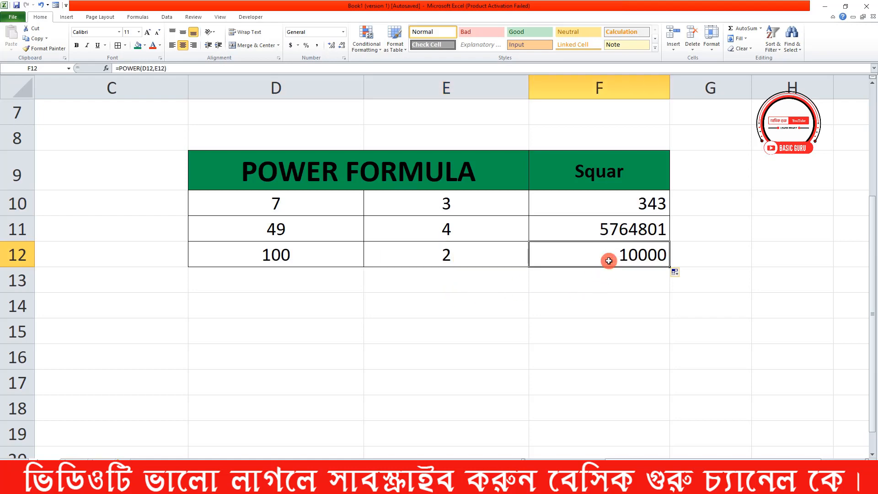
pyautogui.click(438, 174)
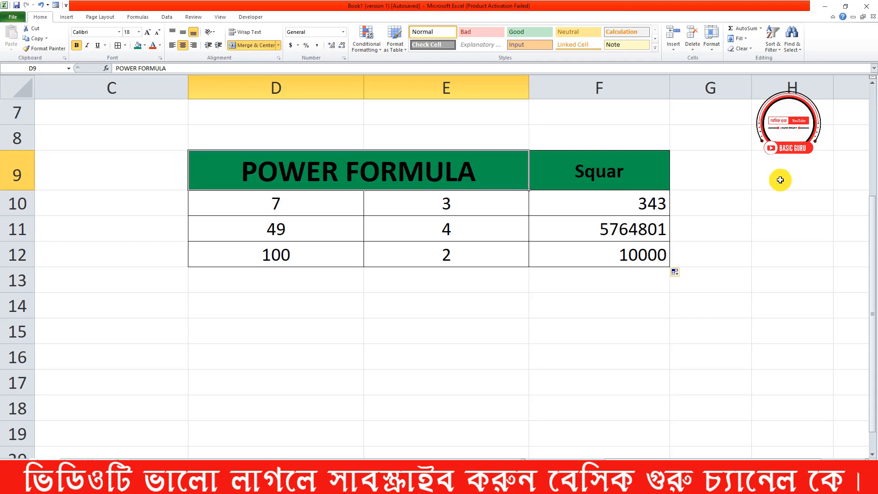
pyautogui.click(590, 168)
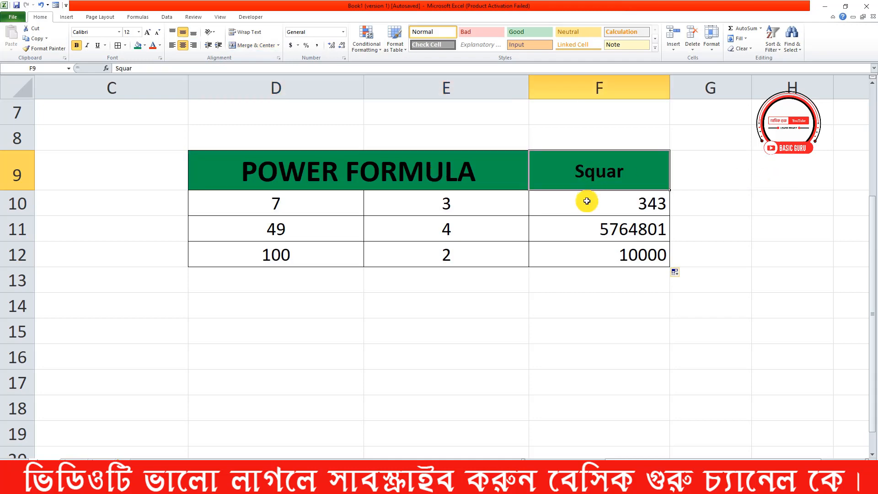